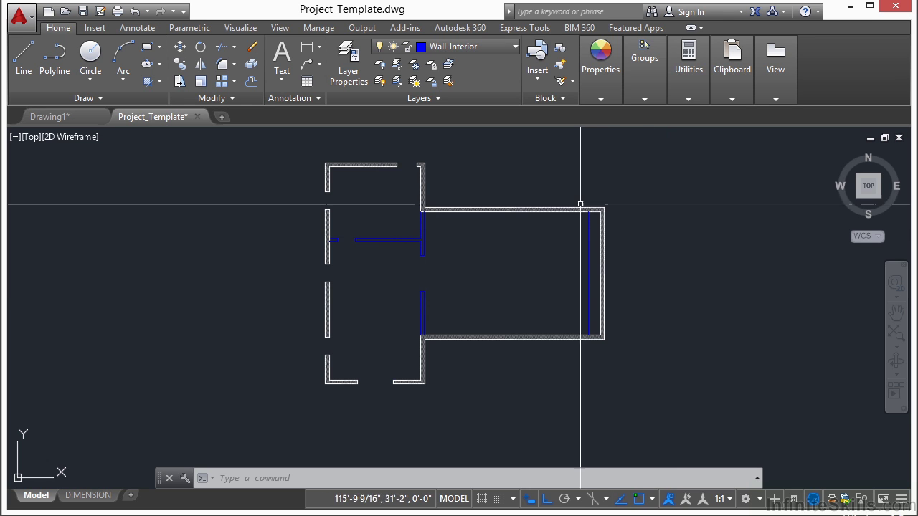
# Make Door the current layer and insert the Door - Imperial block in the opening of the upper exterior wall
pyautogui.click(512, 48)
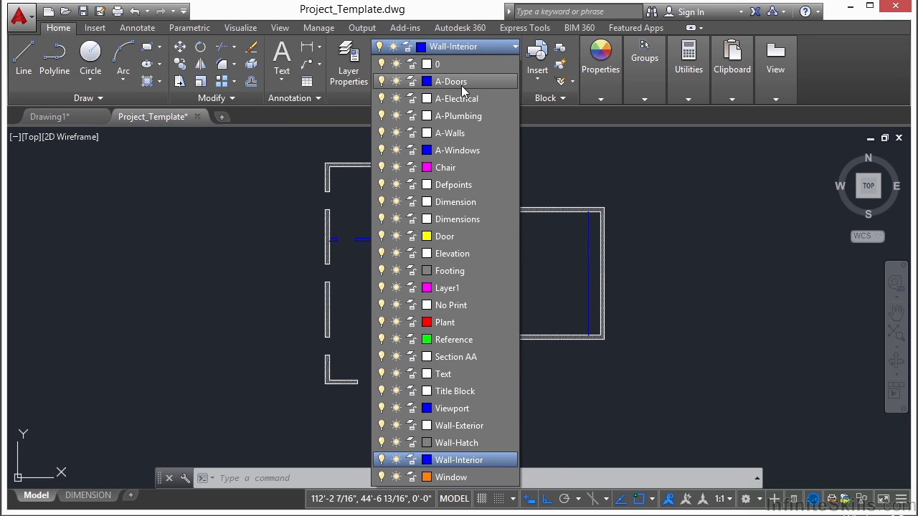
pyautogui.click(455, 235)
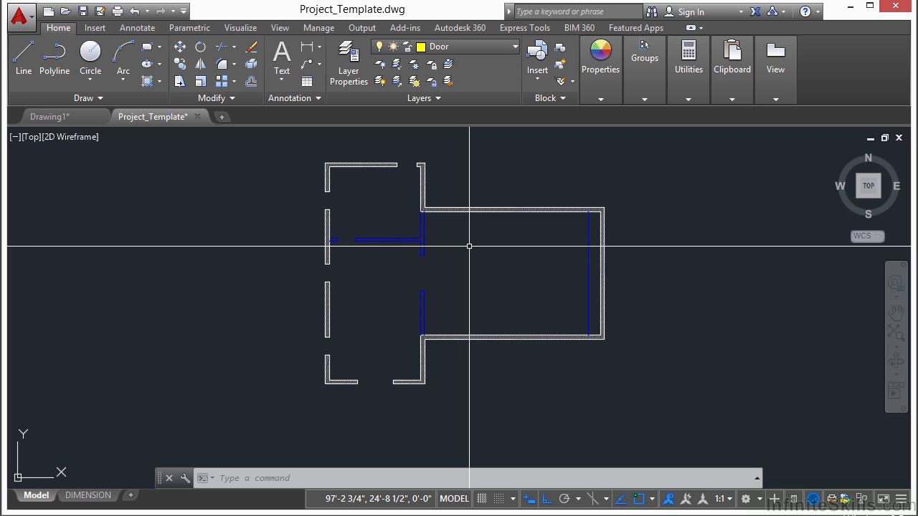
pyautogui.write('INSERT')
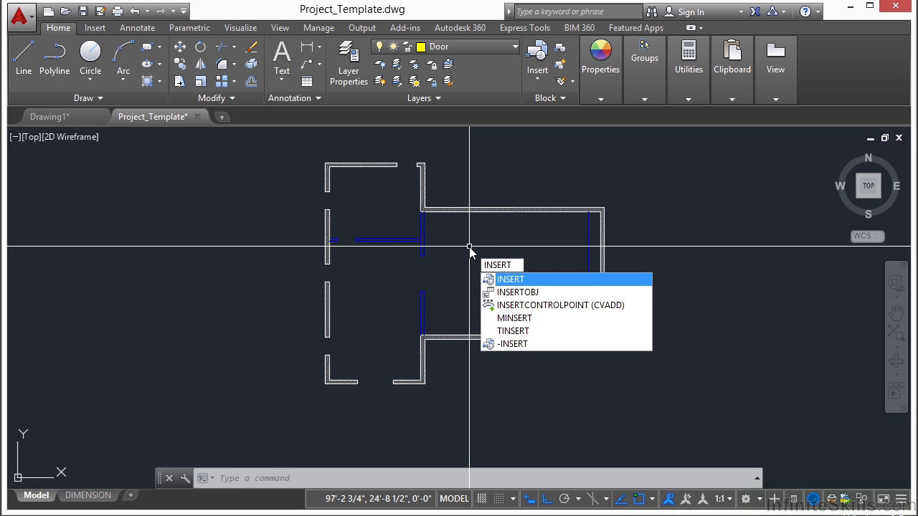
pyautogui.press('Return')
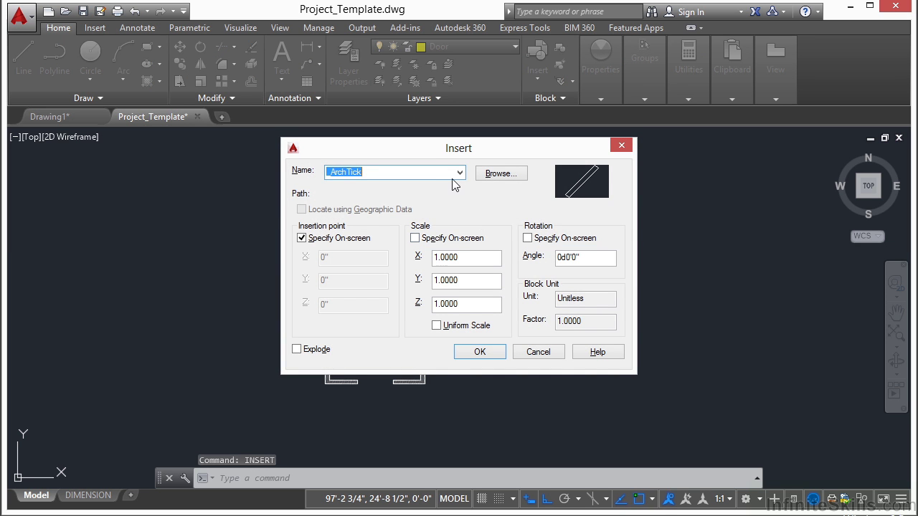
pyautogui.click(460, 172)
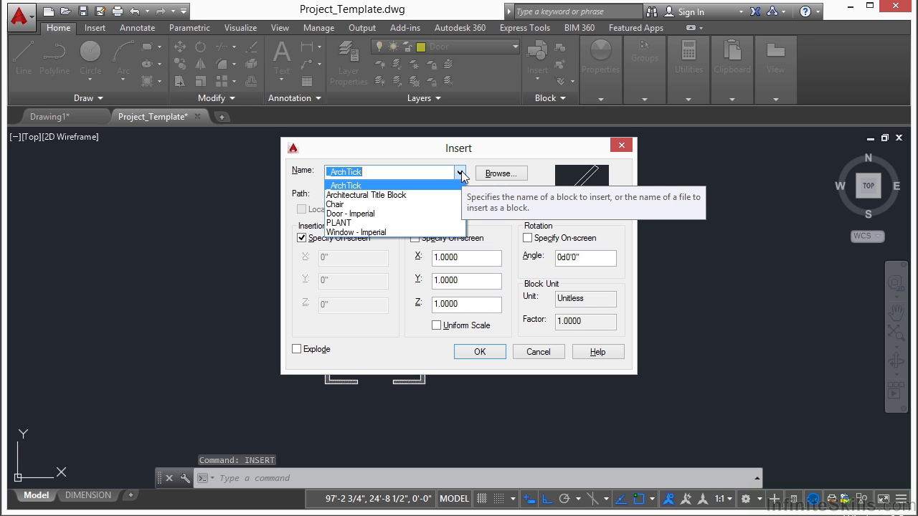
pyautogui.click(365, 214)
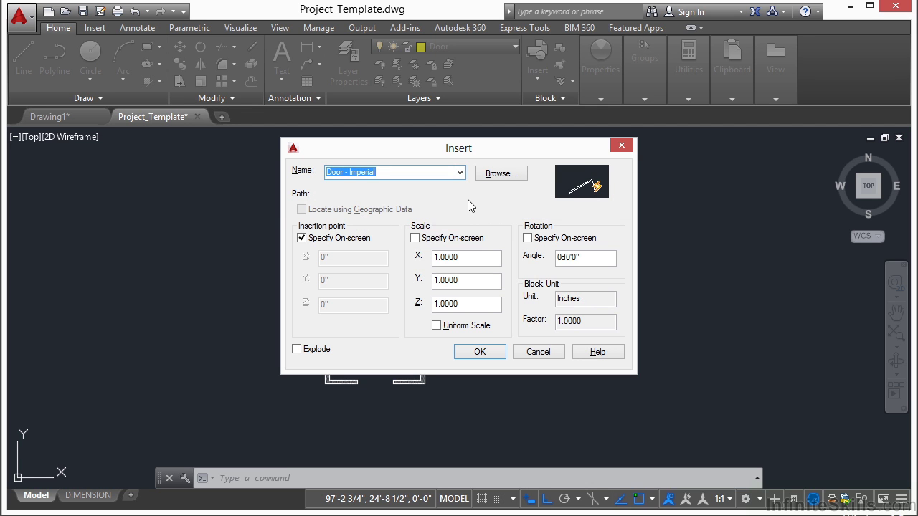
pyautogui.click(479, 352)
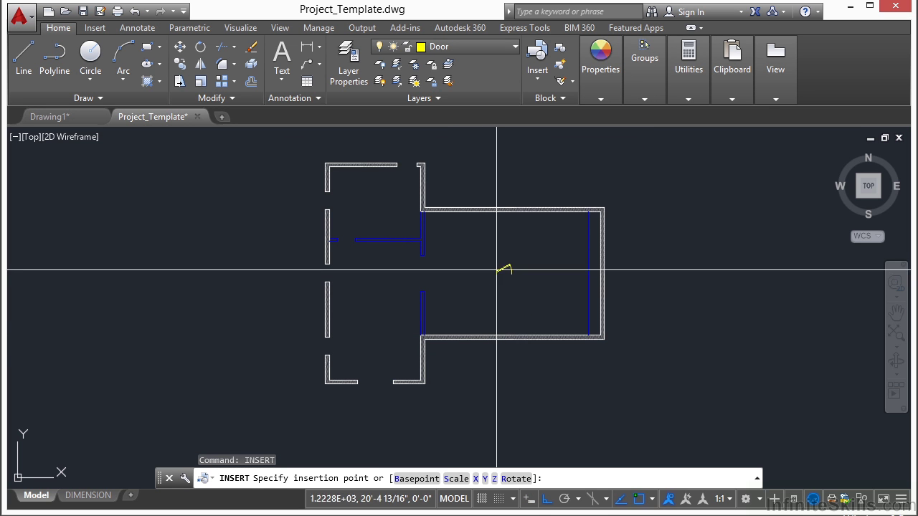
pyautogui.scroll(10, 391, 157)
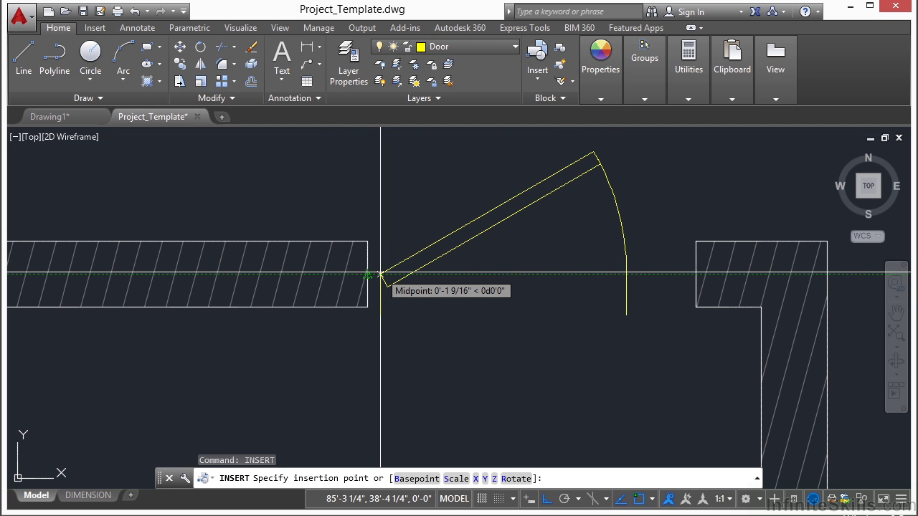
pyautogui.click(380, 274)
# Move the door from the midpoint of its hinge-side jamb line to the midpoint of the adjacent upper wall end
pyautogui.scroll(3, 381, 277)
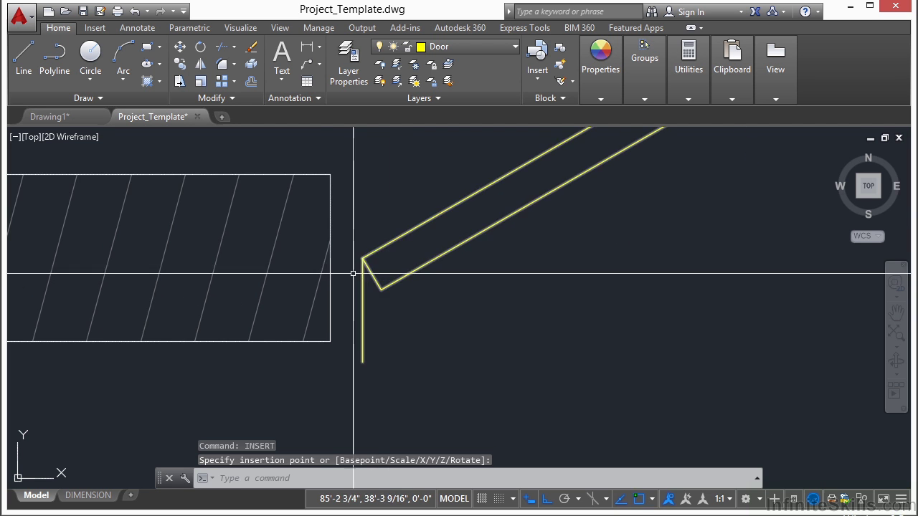
pyautogui.press('Return')
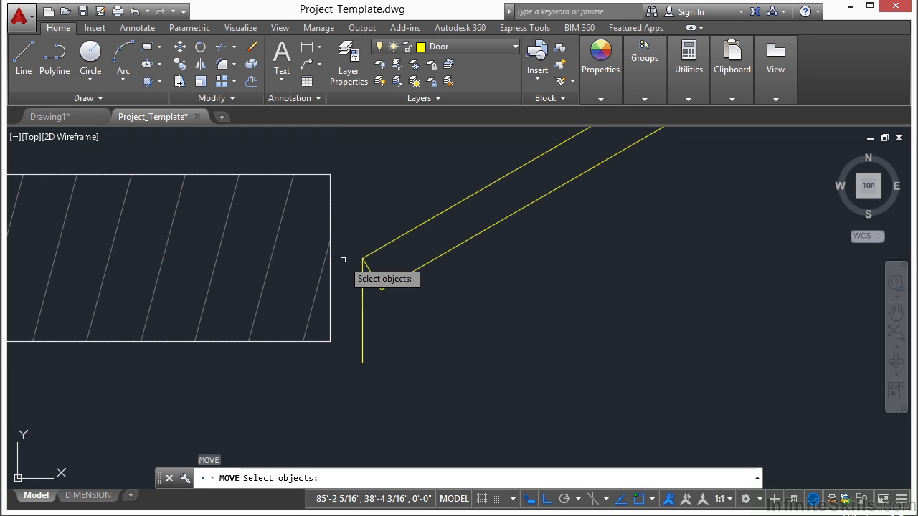
pyautogui.click(362, 258)
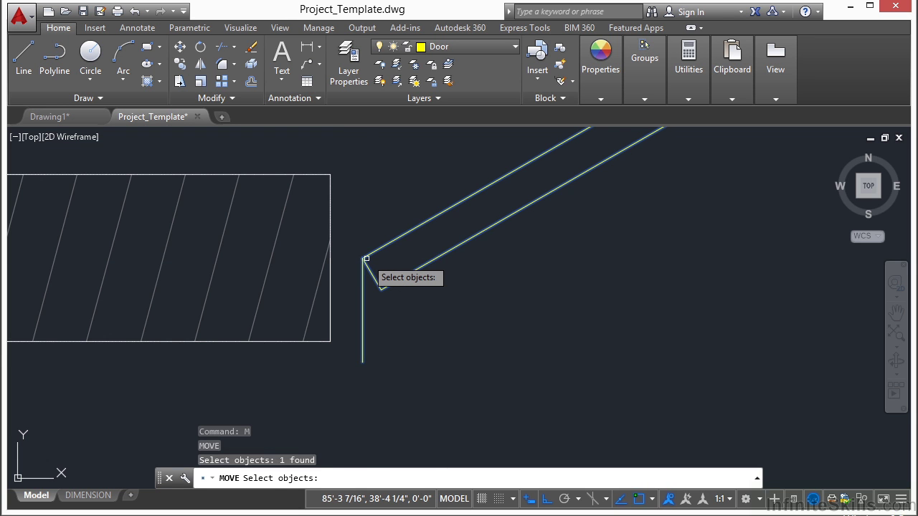
pyautogui.press('Return')
pyautogui.click(363, 310)
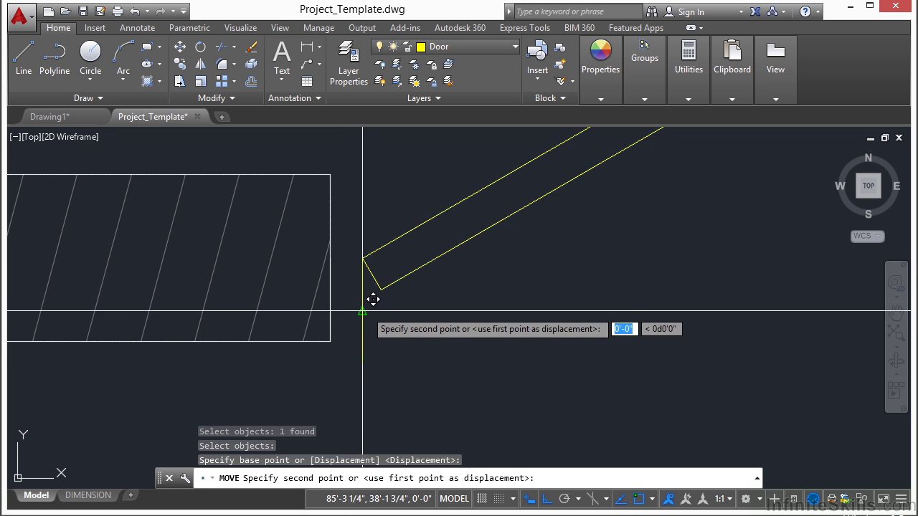
pyautogui.click(330, 258)
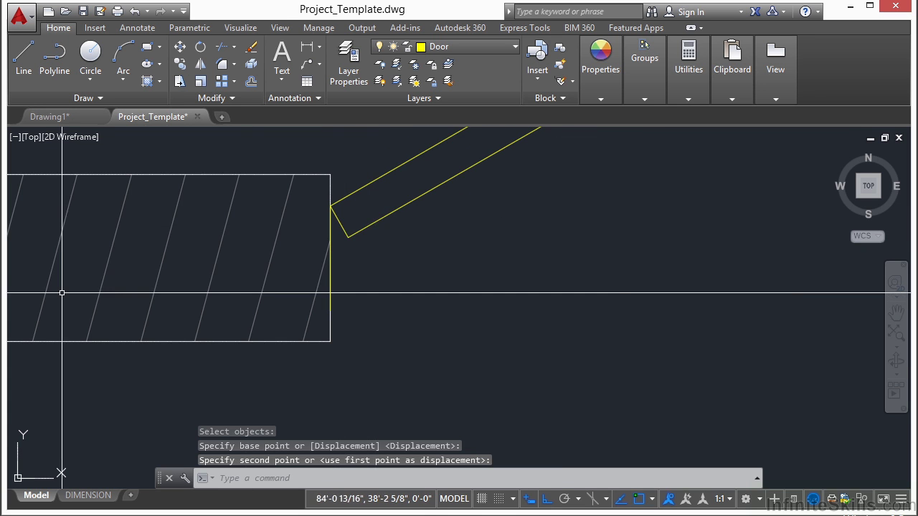
pyautogui.scroll(-4, 60, 298)
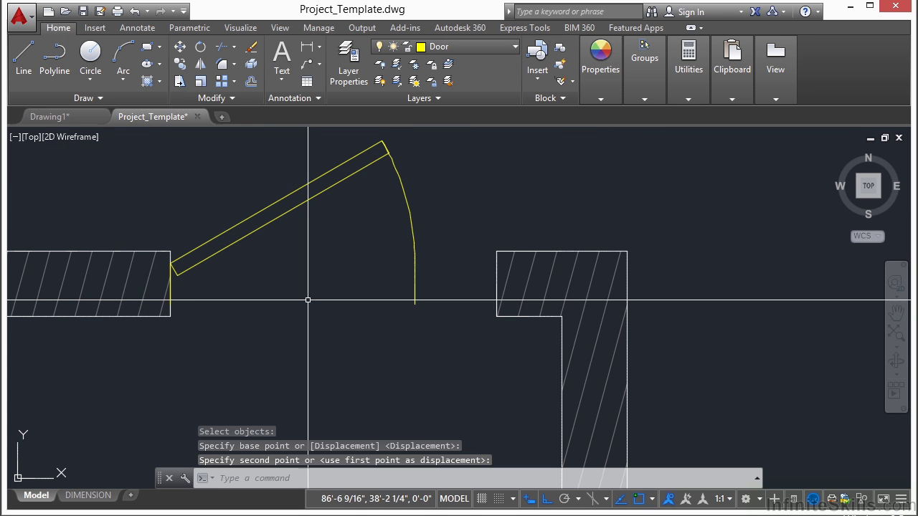
pyautogui.doubleClick(413, 267)
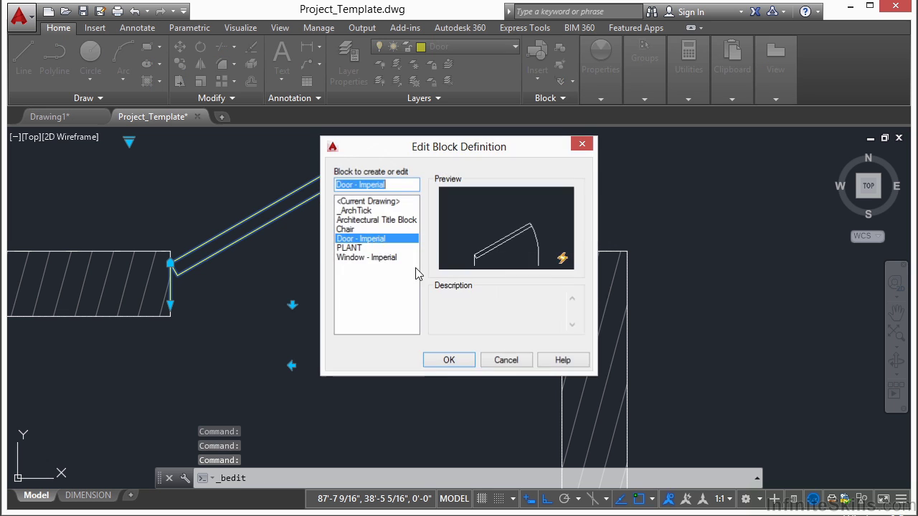
pyautogui.click(505, 360)
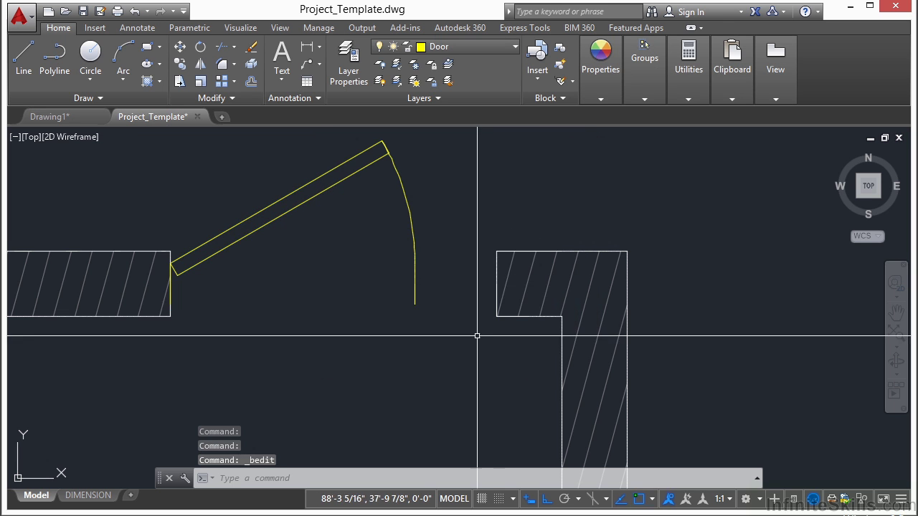
# Stretch the door's size to the opposite wall end so it spans the upper exterior opening
pyautogui.click(416, 277)
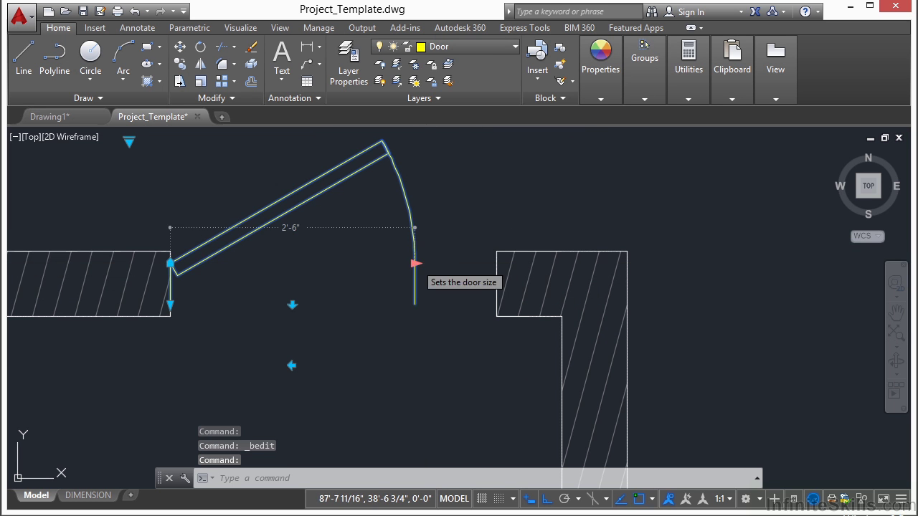
pyautogui.click(416, 264)
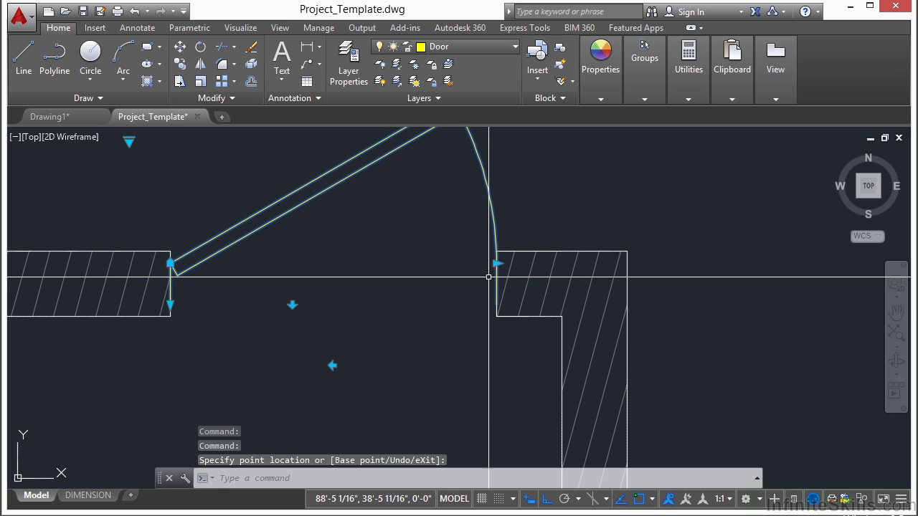
pyautogui.scroll(-2, 444, 279)
# Move the upper door from its hinge corner to the outer corner of the adjacent exterior wall end
pyautogui.scroll(4, 278, 278)
pyautogui.click(277, 278)
pyautogui.write('m')
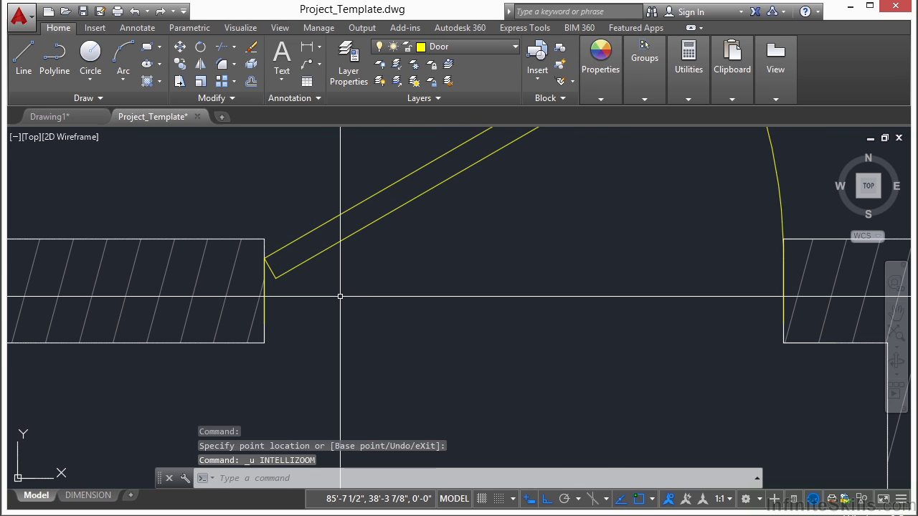
pyautogui.press('Return')
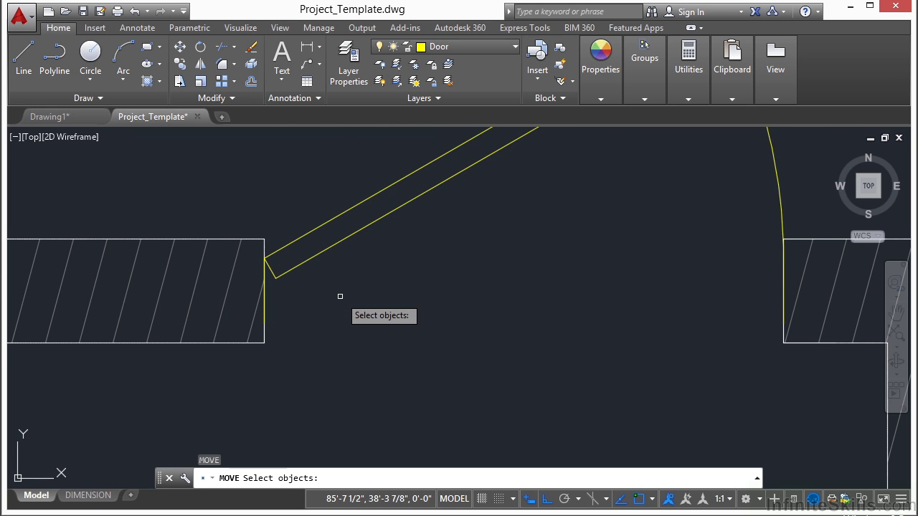
pyautogui.click(322, 224)
pyautogui.press('Return')
pyautogui.scroll(3, 237, 276)
pyautogui.click(299, 245)
pyautogui.scroll(-2, 305, 215)
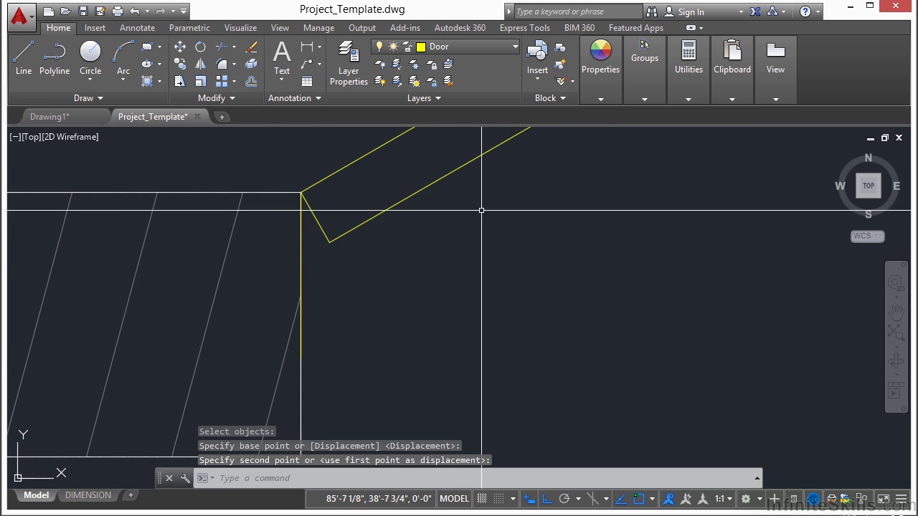
pyautogui.scroll(-3, 469, 246)
pyautogui.click(465, 244)
pyautogui.scroll(-2, 493, 244)
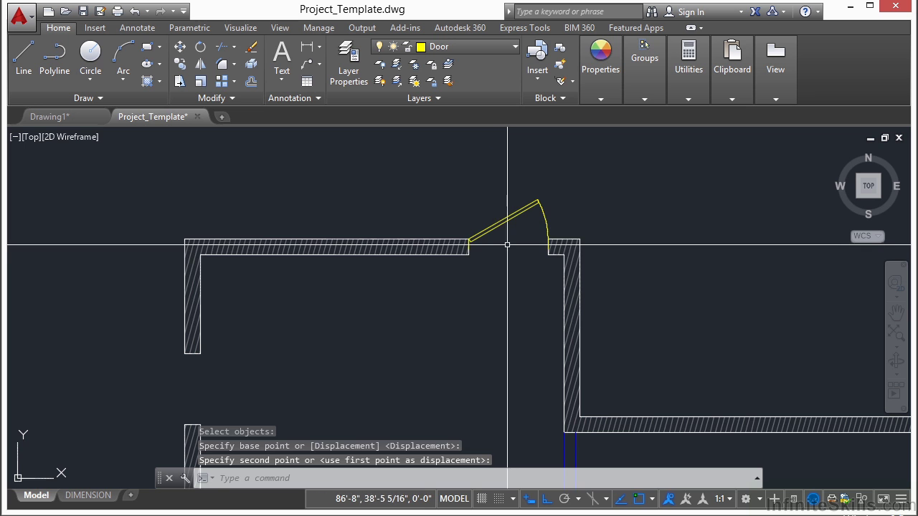
# Insert another Door - Imperial block in the opening of the horizontal interior wall
pyautogui.moveTo(484, 322); pyautogui.dragTo(472, 185, button='middle')
pyautogui.scroll(-2, 471, 186)
pyautogui.scroll(-2, 464, 201)
pyautogui.scroll(6, 387, 285)
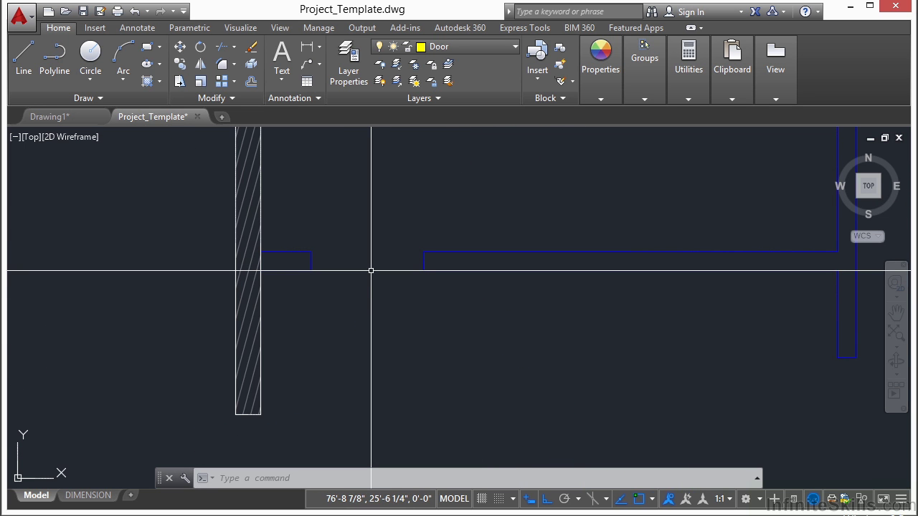
pyautogui.press('Return')
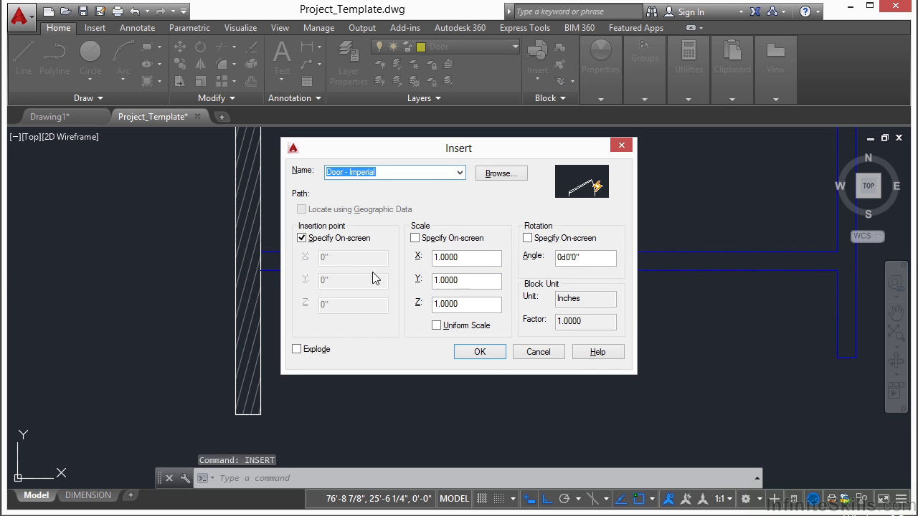
pyautogui.click(480, 351)
pyautogui.scroll(6, 344, 279)
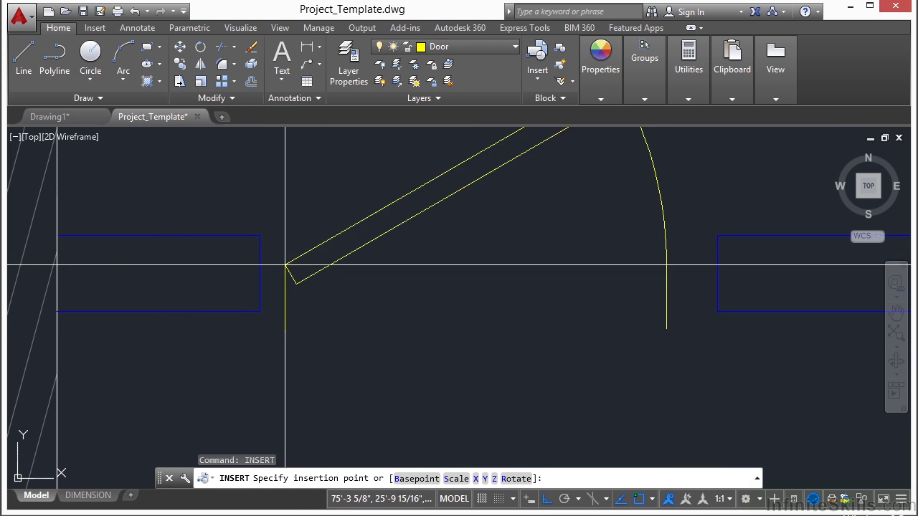
pyautogui.click(271, 235)
# Move the interior door from its hinge corner to the upper corner of the short interior wall stub
pyautogui.write('m')
pyautogui.press('Return')
pyautogui.click(310, 209)
pyautogui.click(267, 231)
pyautogui.press('Return')
pyautogui.click(271, 235)
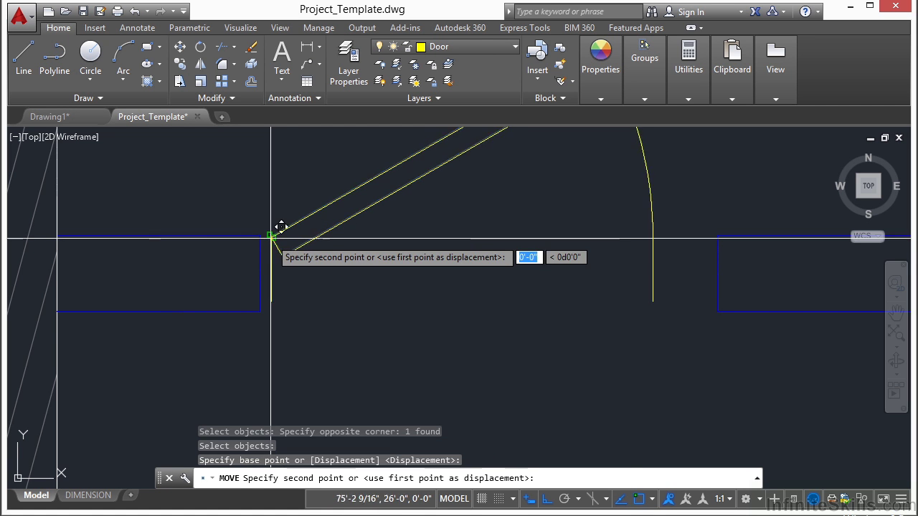
pyautogui.scroll(3, 269, 233)
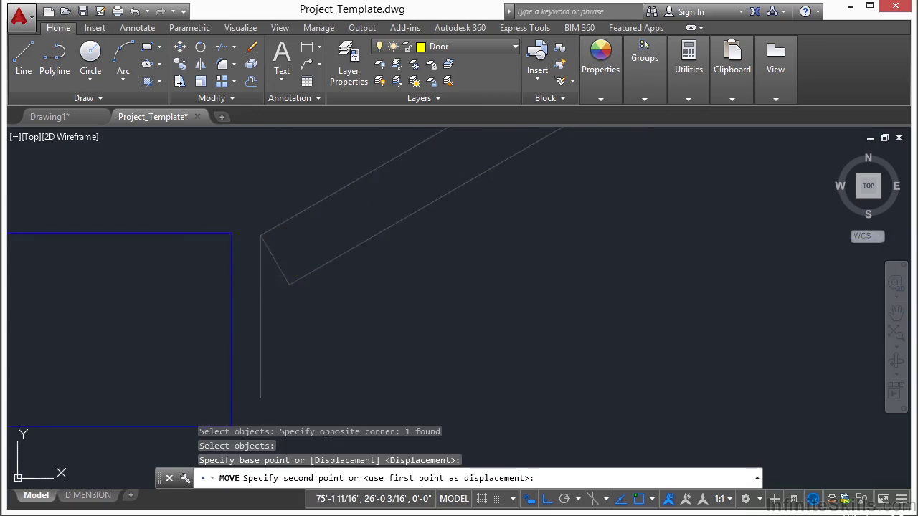
pyautogui.click(228, 235)
# Stretch the interior door's size to the opposite wall end so it fills the opening
pyautogui.scroll(-6, 250, 308)
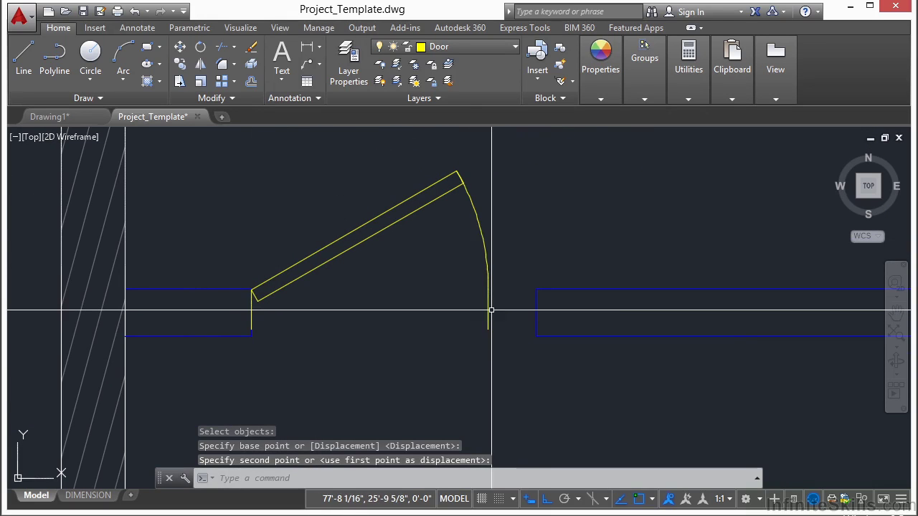
pyautogui.click(491, 308)
pyautogui.click(481, 311)
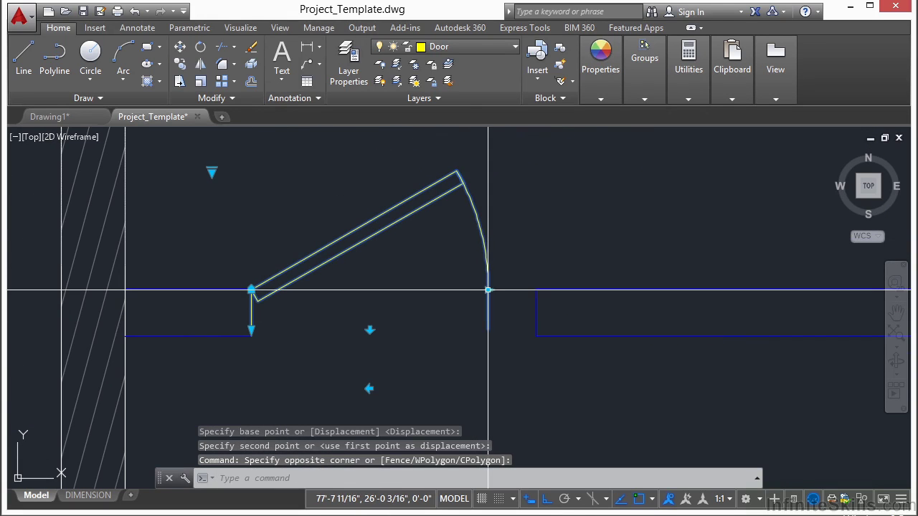
pyautogui.click(487, 289)
pyautogui.click(536, 290)
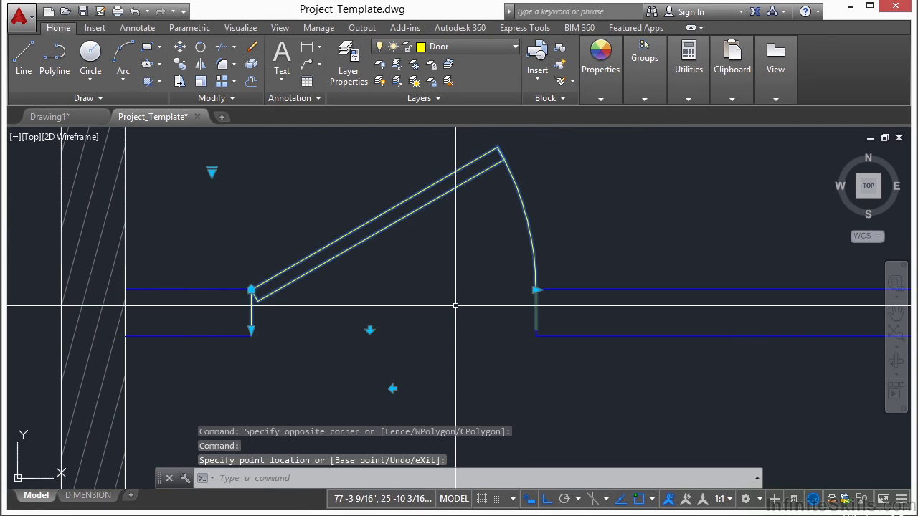
pyautogui.press('Escape')
# Copy the interior door from its hinge corner to the upper corner of the left wall end at the lower exterior opening
pyautogui.scroll(-6, 416, 273)
pyautogui.write('cp')
pyautogui.press('Return')
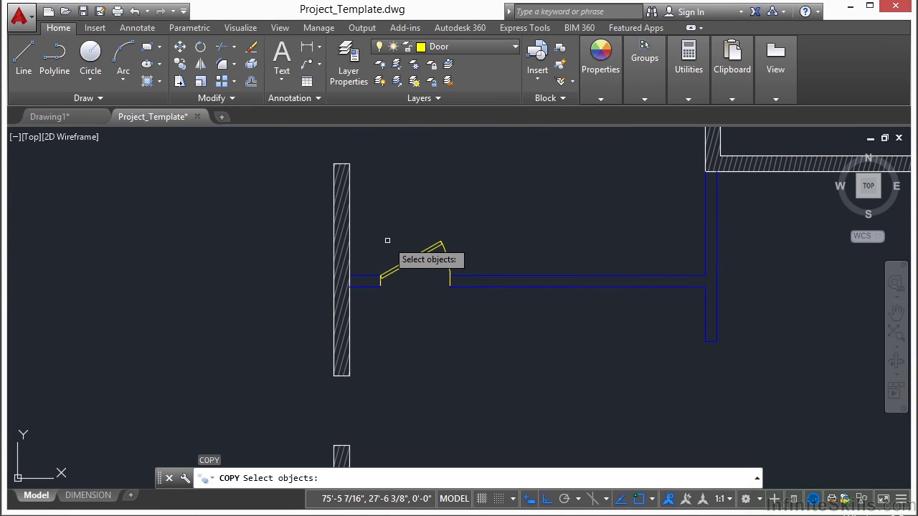
pyautogui.scroll(8, 396, 275)
pyautogui.press('Return')
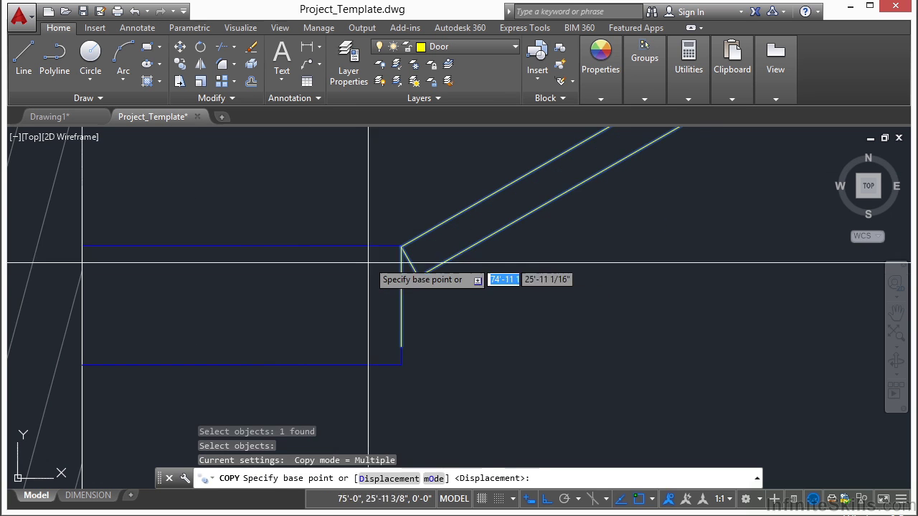
pyautogui.click(380, 275)
pyautogui.scroll(-2, 372, 275)
pyautogui.scroll(-4, 323, 249)
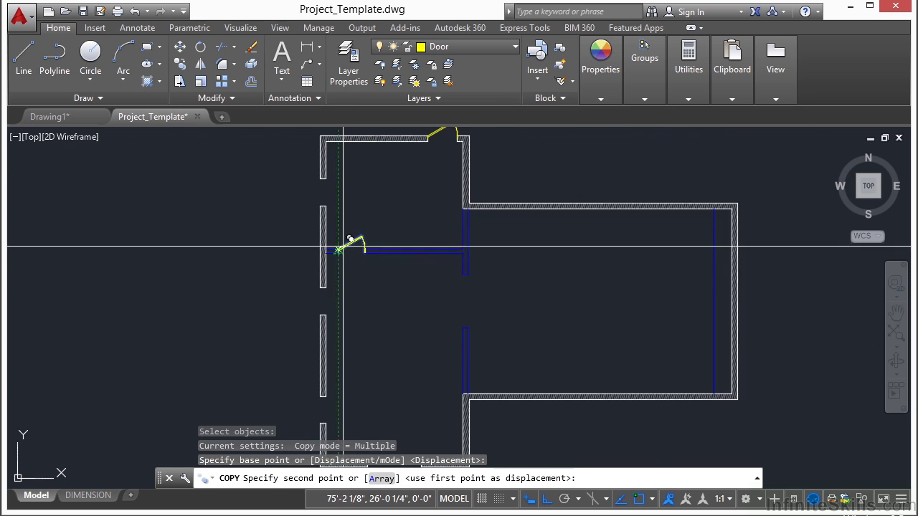
pyautogui.moveTo(387, 318); pyautogui.dragTo(396, 170, button='middle')
pyautogui.scroll(8, 347, 334)
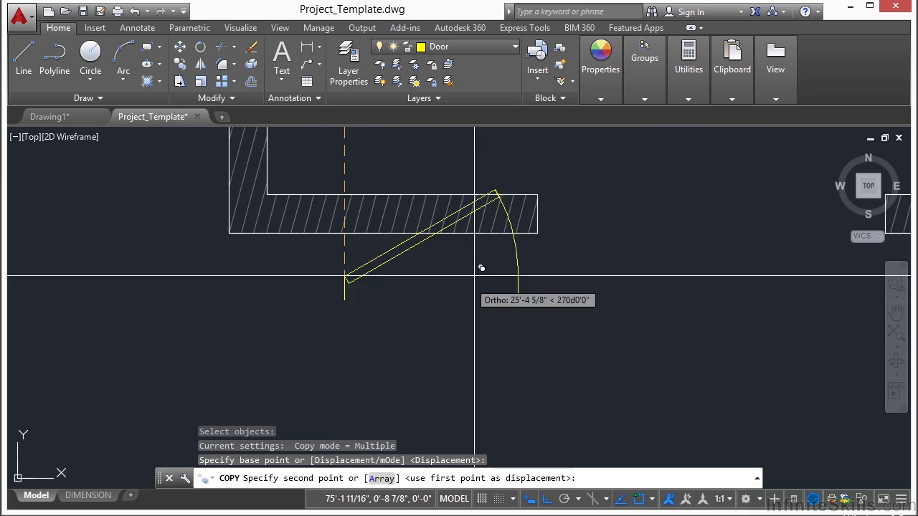
pyautogui.scroll(2, 566, 200)
pyautogui.scroll(-2, 512, 195)
pyautogui.click(514, 195)
# Place another copy of the door at the upper corner of the right wall end of the lower exterior opening
pyautogui.scroll(-3, 240, 260)
pyautogui.scroll(-2, 159, 268)
pyautogui.scroll(2, 561, 228)
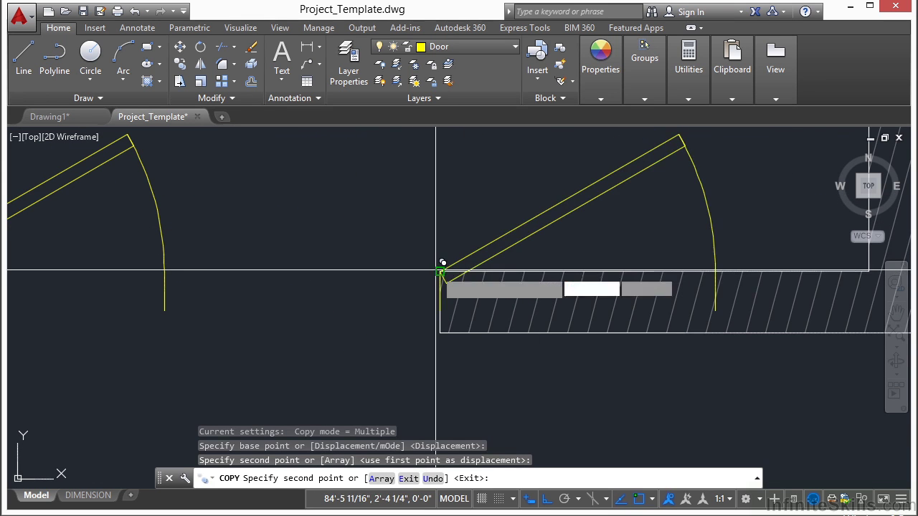
pyautogui.press('Return')
# Flip the copied door's hung side and move its hinge corner to the upper endpoint of the right wall end
pyautogui.click(514, 244)
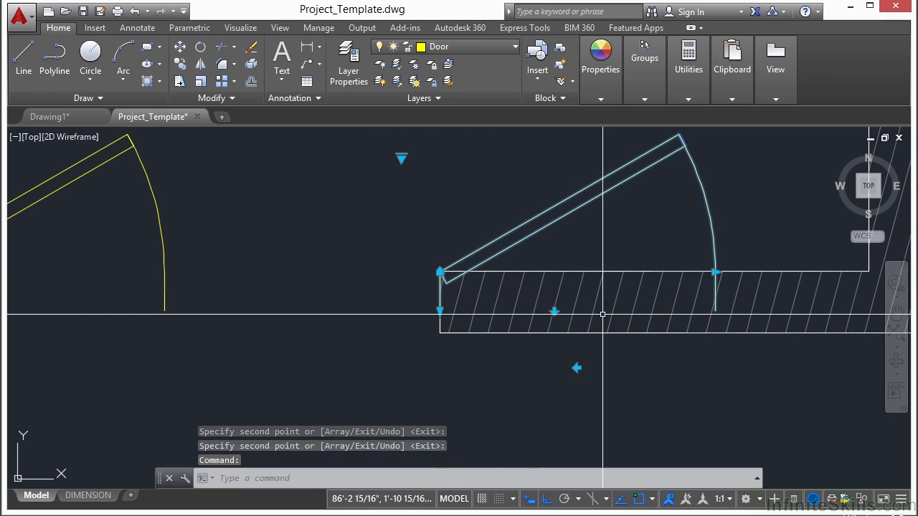
pyautogui.click(577, 368)
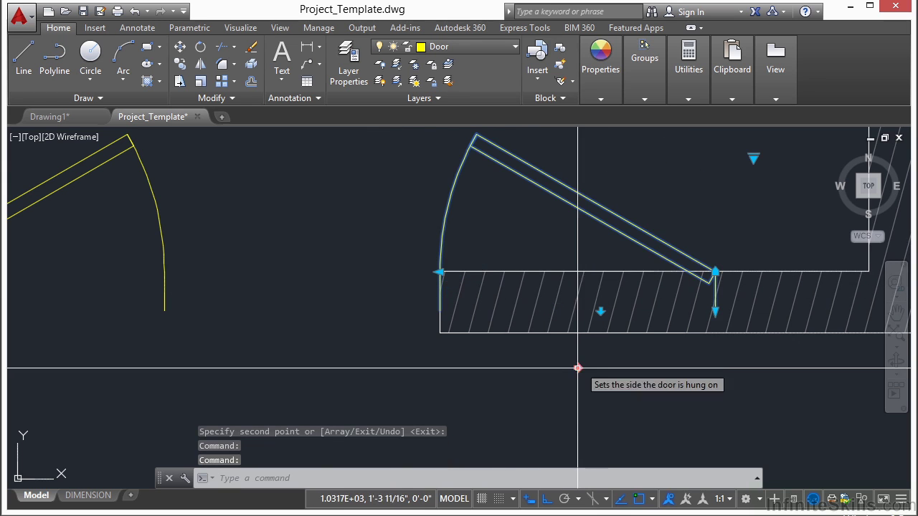
pyautogui.click(715, 272)
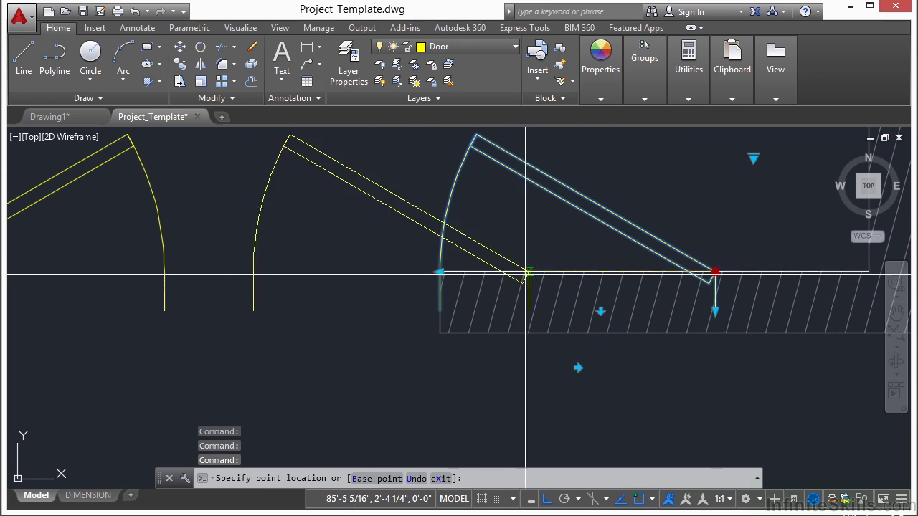
pyautogui.write('end')
pyautogui.press('Return')
pyautogui.click(462, 262)
pyautogui.press('Escape')
pyautogui.scroll(3, 454, 185)
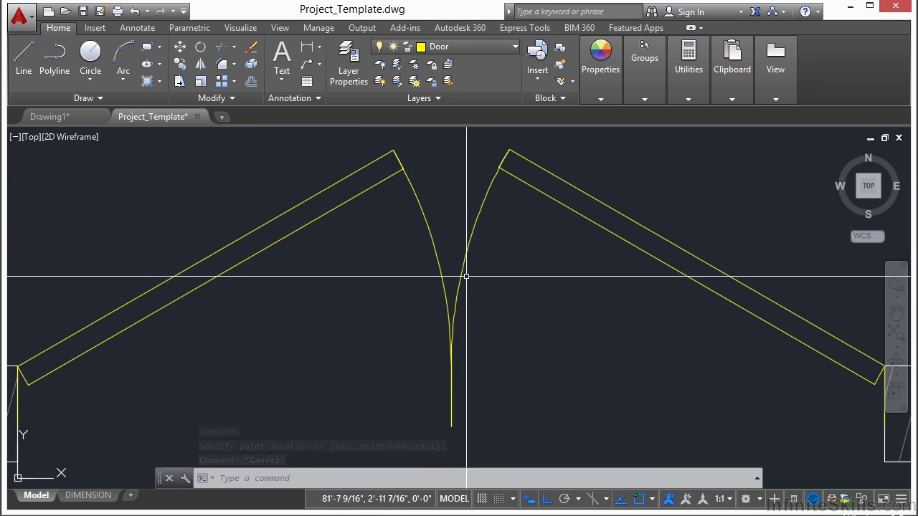
# Flip both doors of the lower exterior opening so they swing outward
pyautogui.scroll(-4, 302, 279)
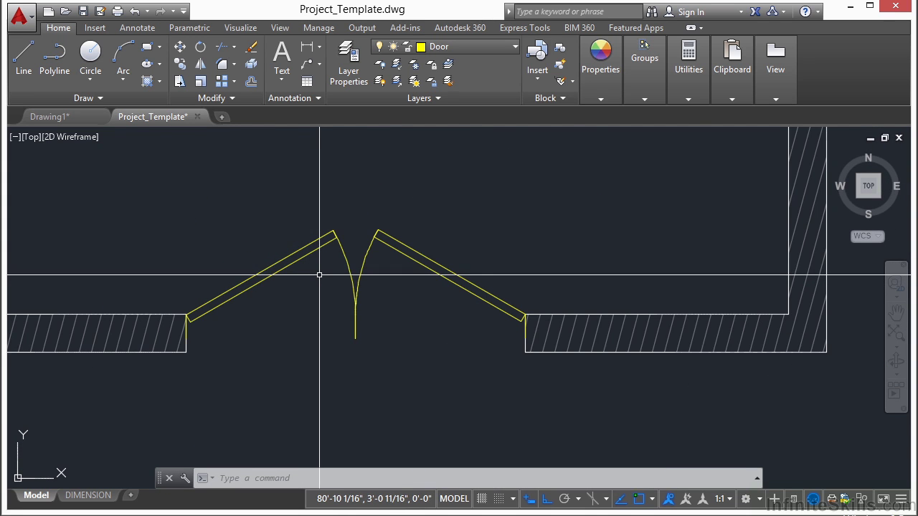
pyautogui.click(286, 260)
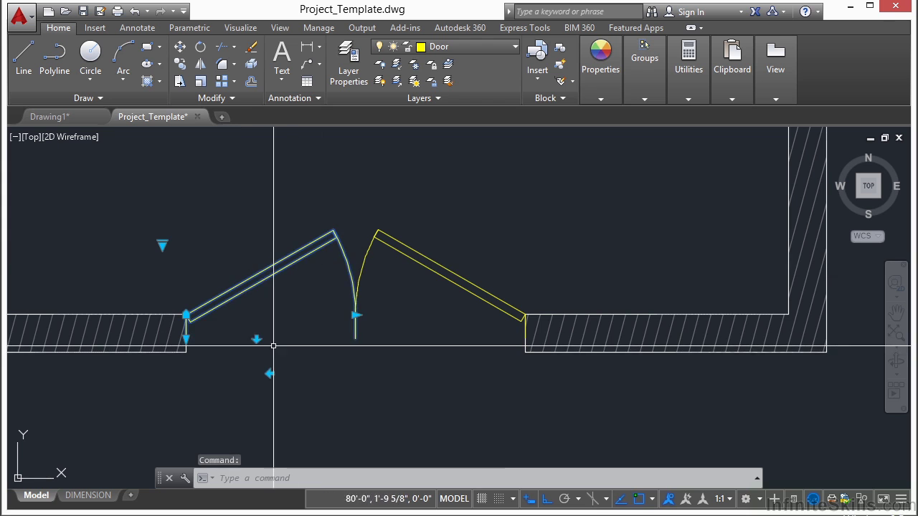
pyautogui.click(257, 340)
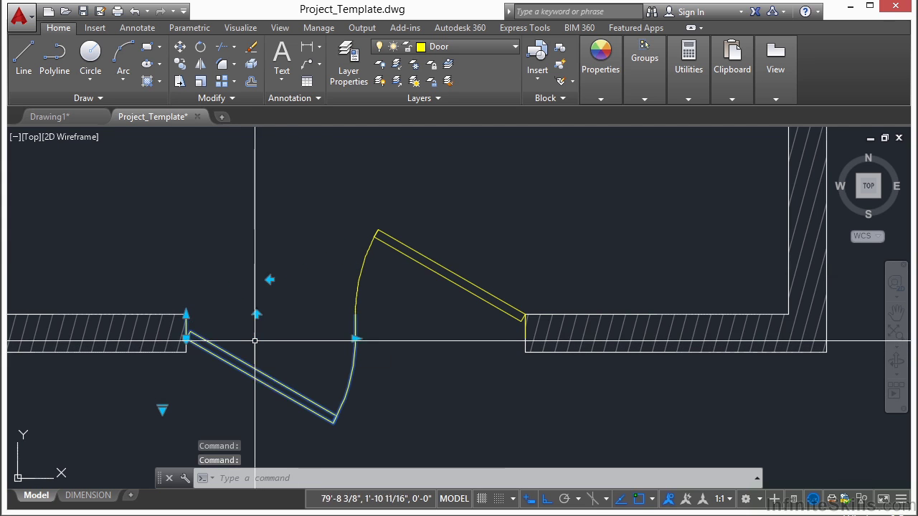
pyautogui.click(465, 291)
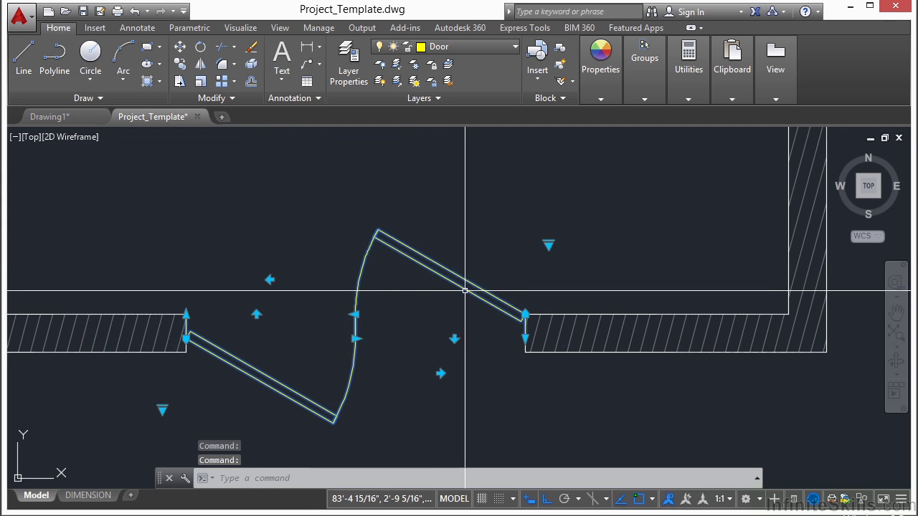
pyautogui.click(455, 338)
pyautogui.press('Escape')
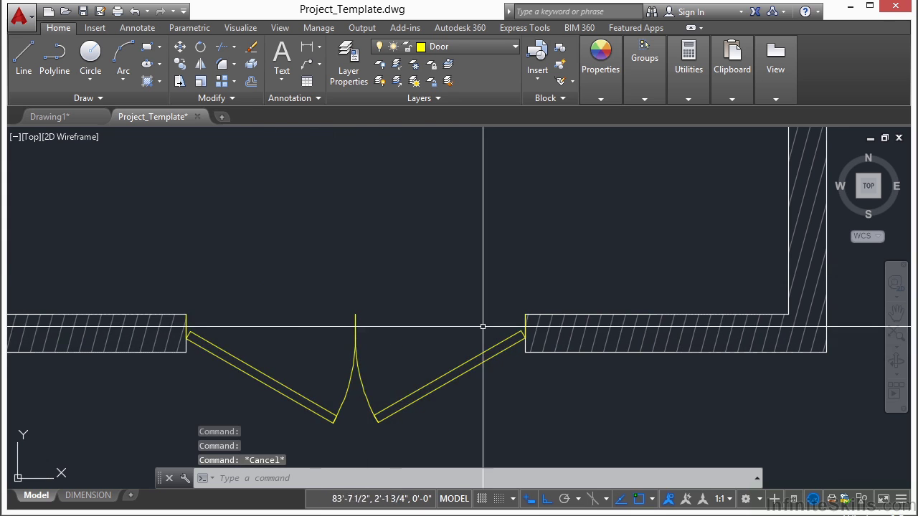
# Move the exterior double doors down from their right hinge corner to the outer corner of the right wall end
pyautogui.scroll(-4, 283, 369)
pyautogui.write('m')
pyautogui.press('Return')
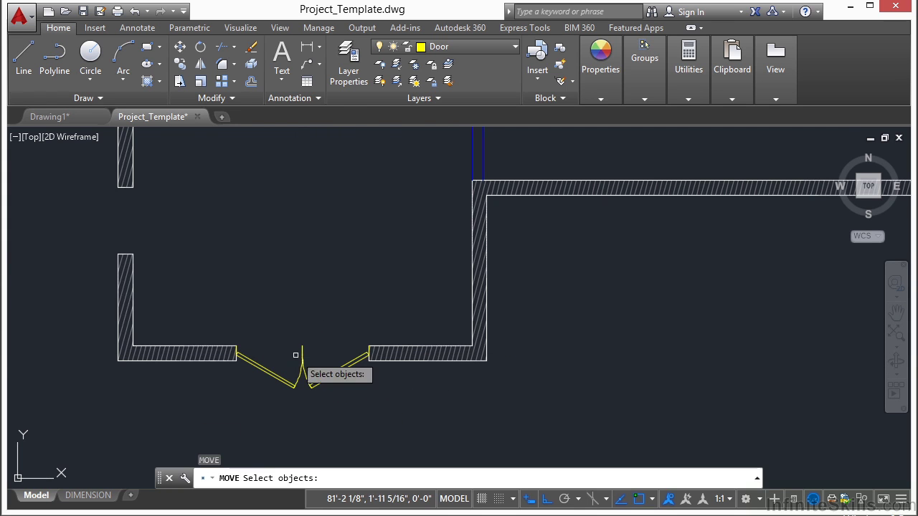
pyautogui.click(315, 342)
pyautogui.click(281, 385)
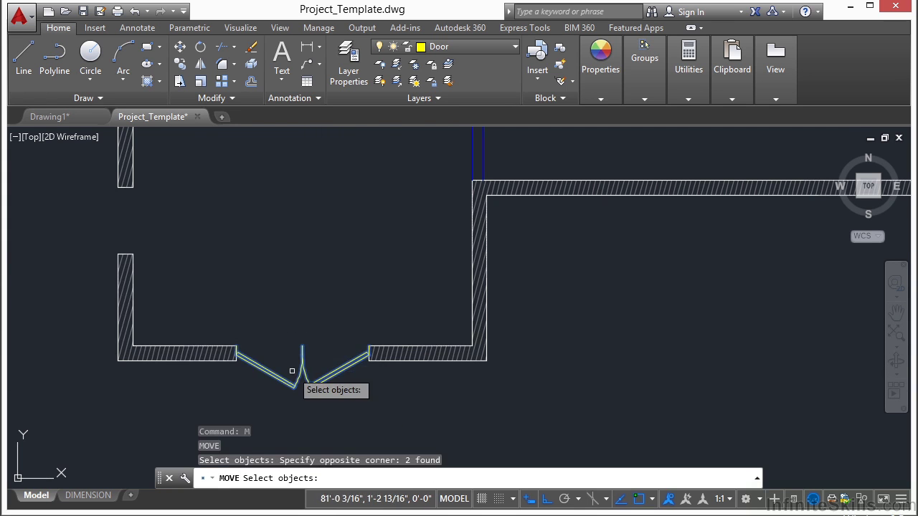
pyautogui.press('Return')
pyautogui.scroll(6, 373, 344)
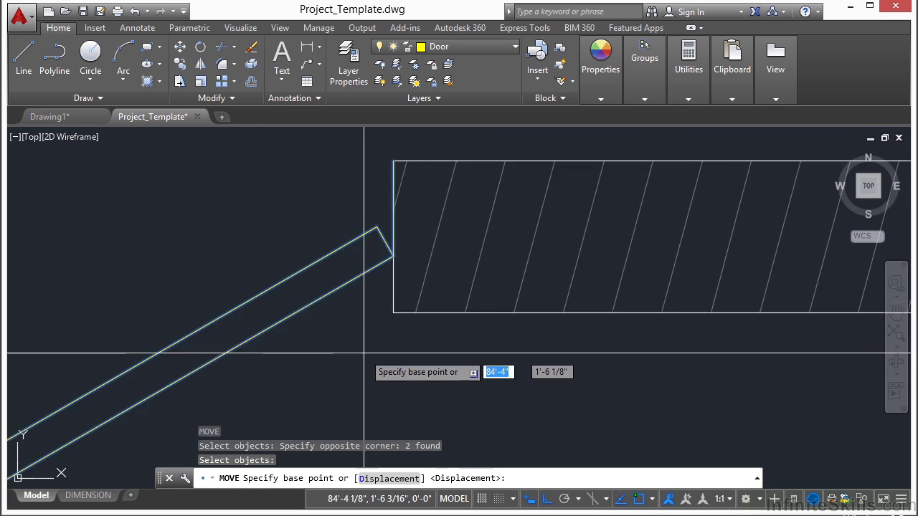
pyautogui.click(393, 201)
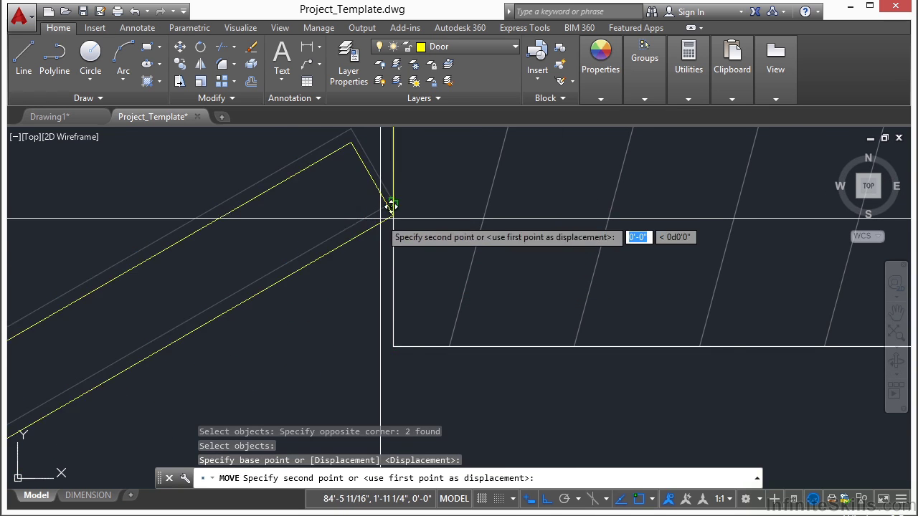
pyautogui.click(392, 323)
pyautogui.scroll(-5, 466, 272)
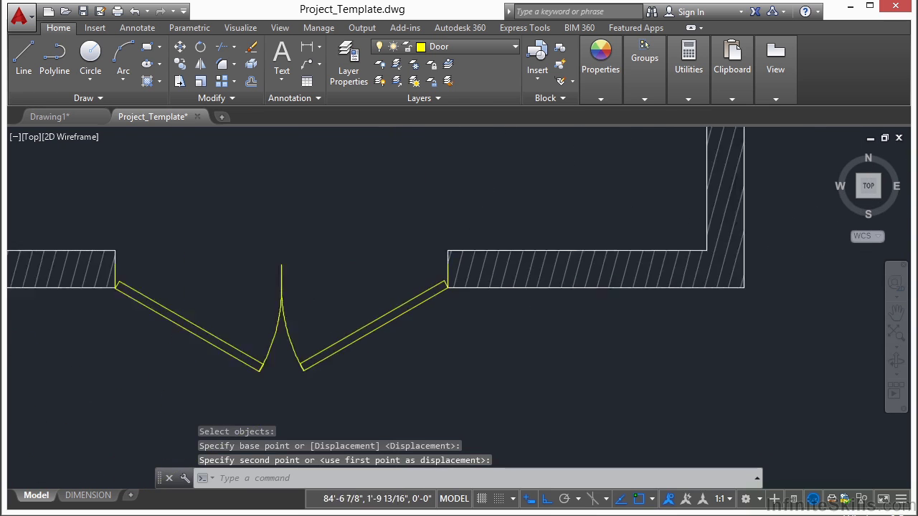
# Copy the double doors from the left hinge corner to the upper right corner of the lower wall end at the vertical interior wall's opening
pyautogui.press('Return')
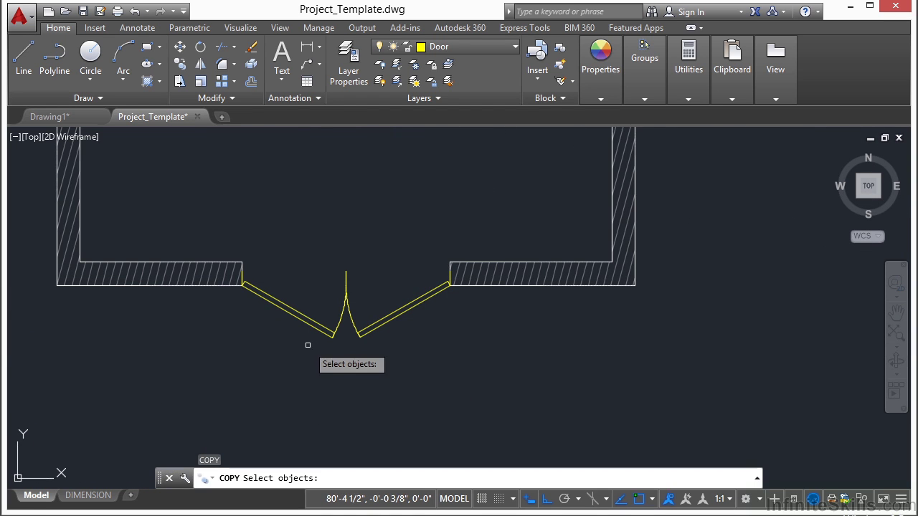
pyautogui.click(379, 233)
pyautogui.click(307, 338)
pyautogui.press('Return')
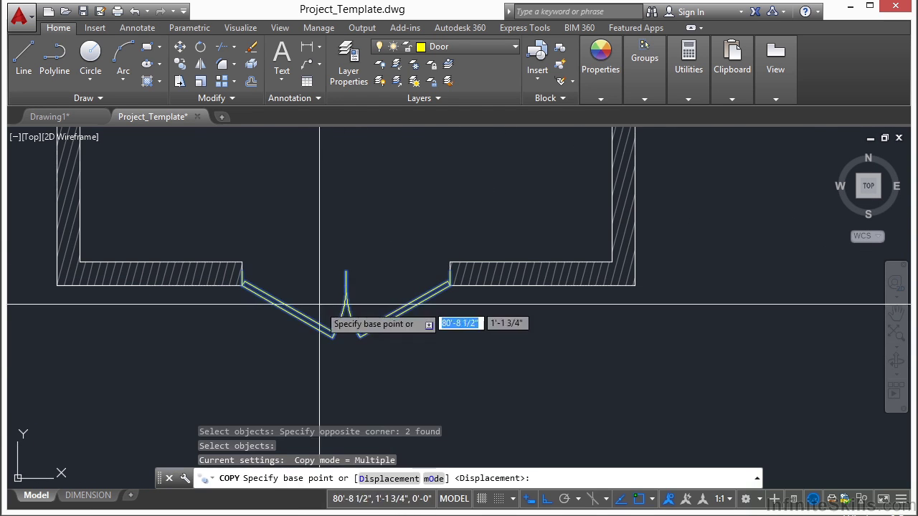
pyautogui.scroll(6, 322, 308)
pyautogui.moveTo(149, 244); pyautogui.dragTo(707, 264, button='middle')
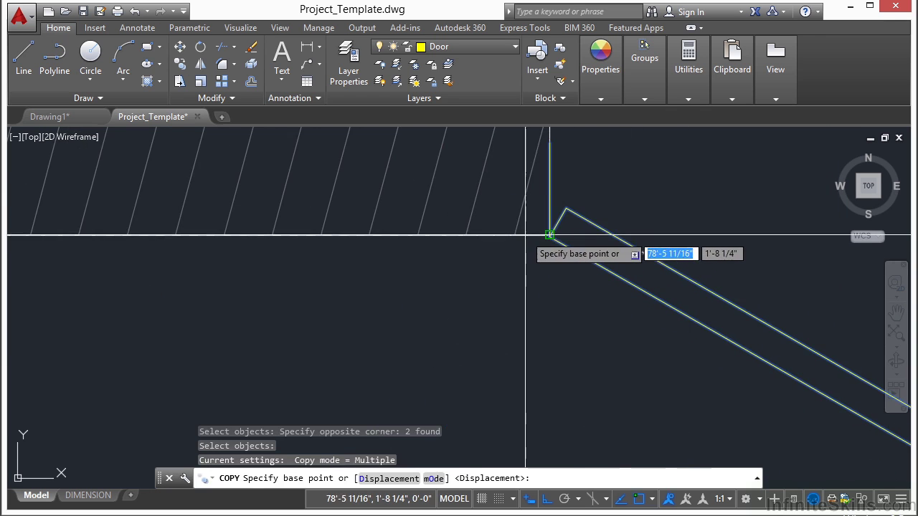
pyautogui.click(549, 233)
pyautogui.scroll(-5, 278, 387)
pyautogui.scroll(-5, 278, 387)
pyautogui.scroll(6, 420, 215)
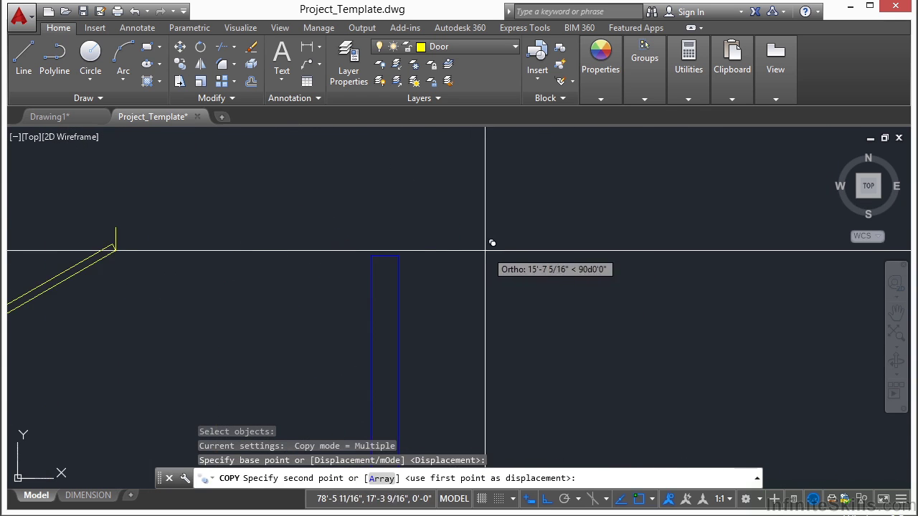
pyautogui.click(399, 253)
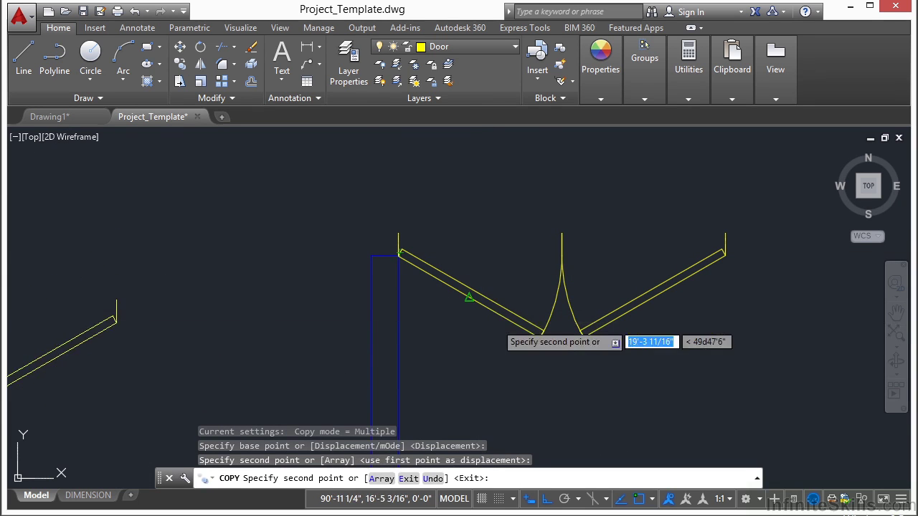
pyautogui.press('Return')
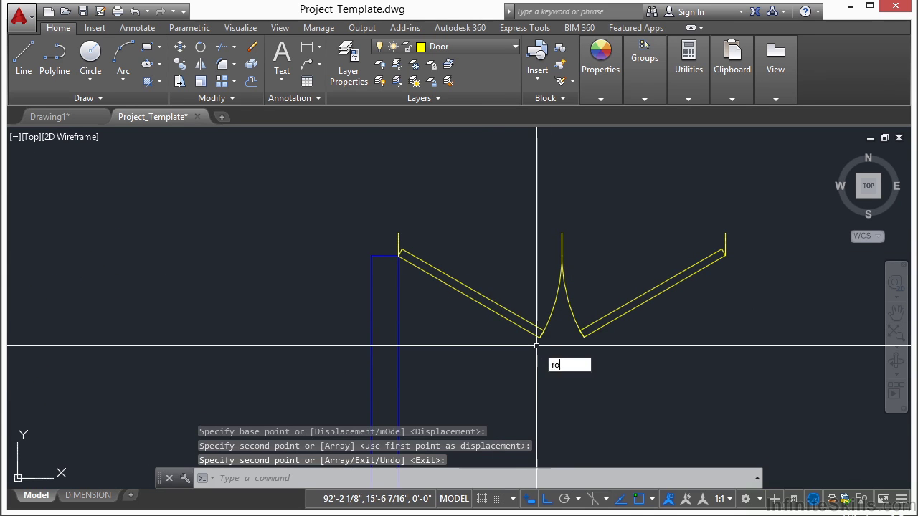
# Rotate the copied double doors 90 degrees about their hinge corner at the lower wall end so they span the vertical interior opening
pyautogui.press('Return')
pyautogui.click(585, 264)
pyautogui.click(542, 333)
pyautogui.press('Return')
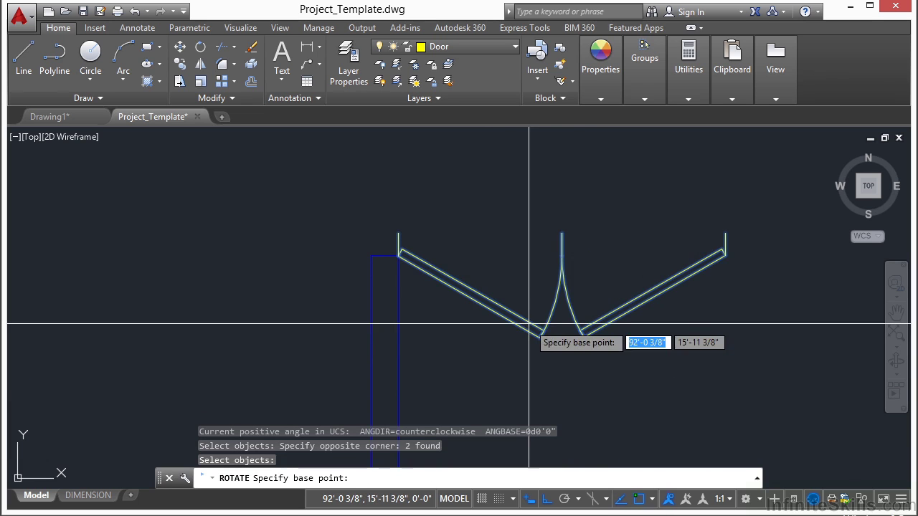
pyautogui.scroll(5, 373, 247)
pyautogui.click(574, 264)
pyautogui.scroll(-5, 599, 275)
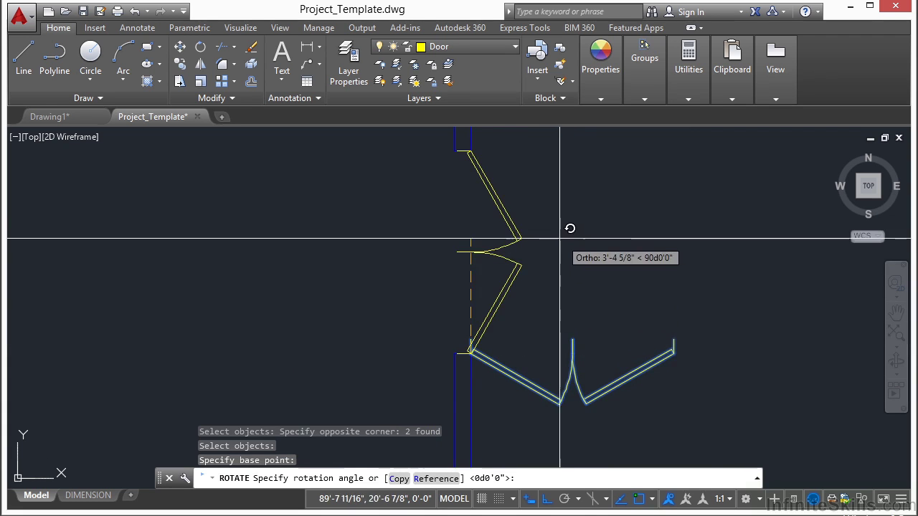
pyautogui.press('Return')
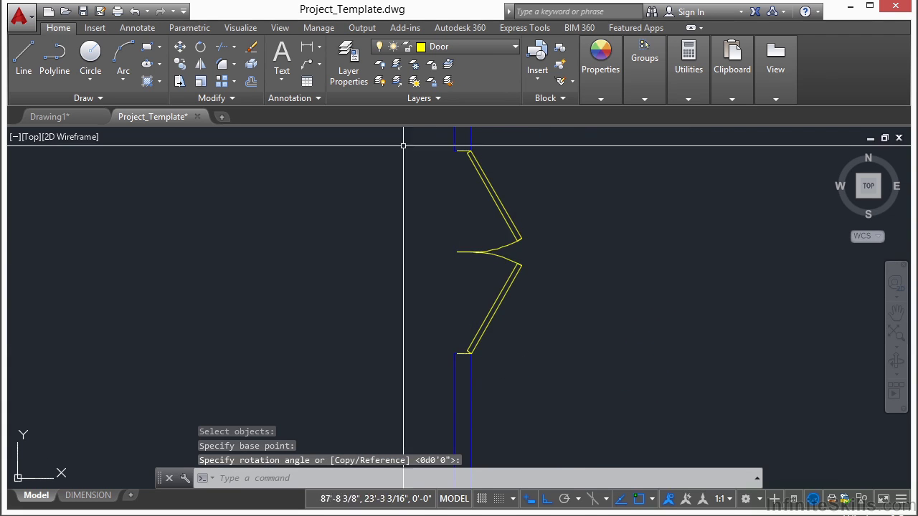
pyautogui.scroll(4, 425, 165)
pyautogui.scroll(-2, 454, 201)
pyautogui.scroll(-4, 453, 201)
pyautogui.press('Escape')
pyautogui.press('Escape')
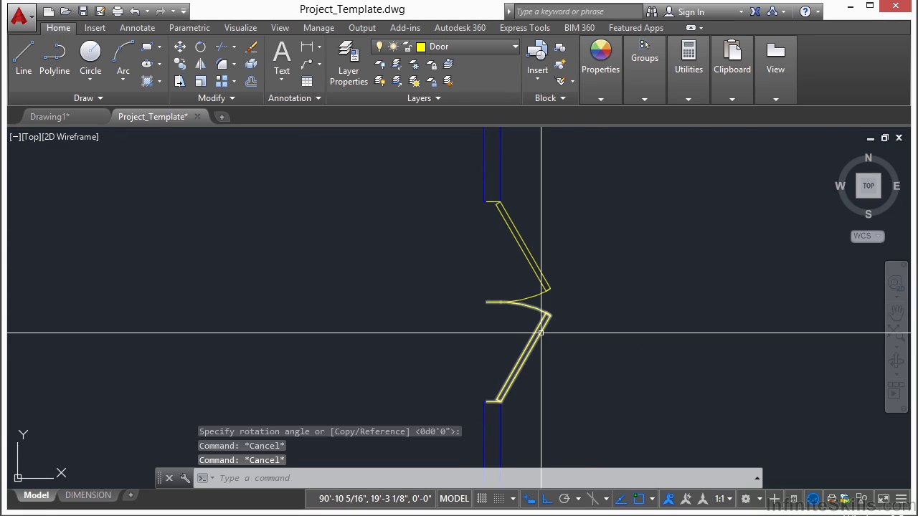
# Mirror the interior double doors about a vertical line through the wall end's midpoint, erasing the source objects
pyautogui.press('Return')
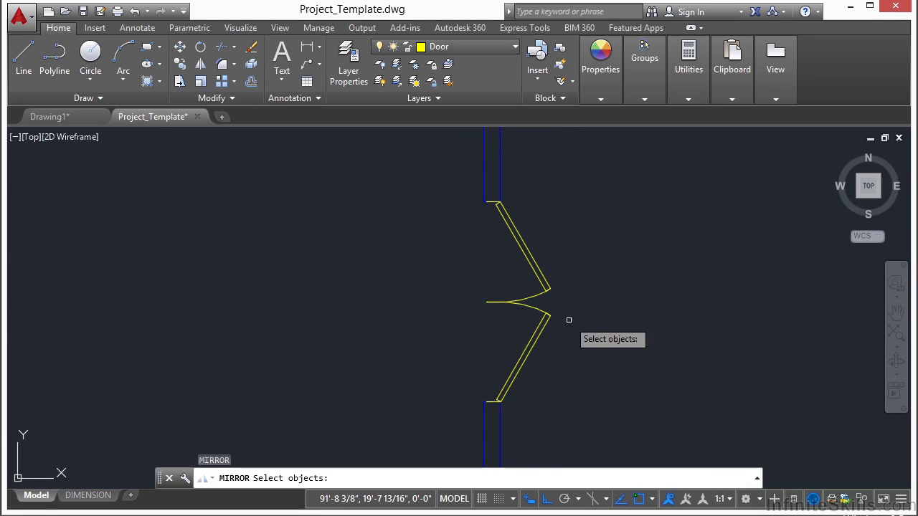
pyautogui.click(575, 249)
pyautogui.click(534, 321)
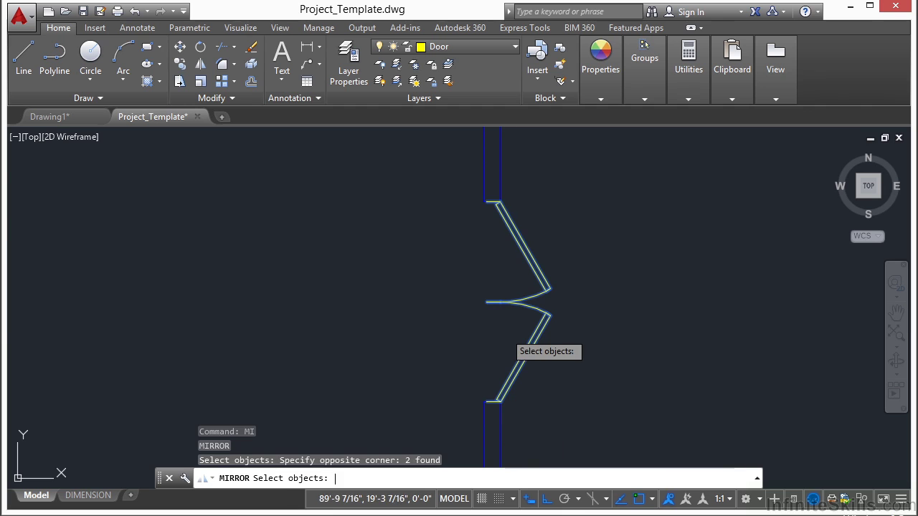
pyautogui.press('Return')
pyautogui.scroll(8, 491, 391)
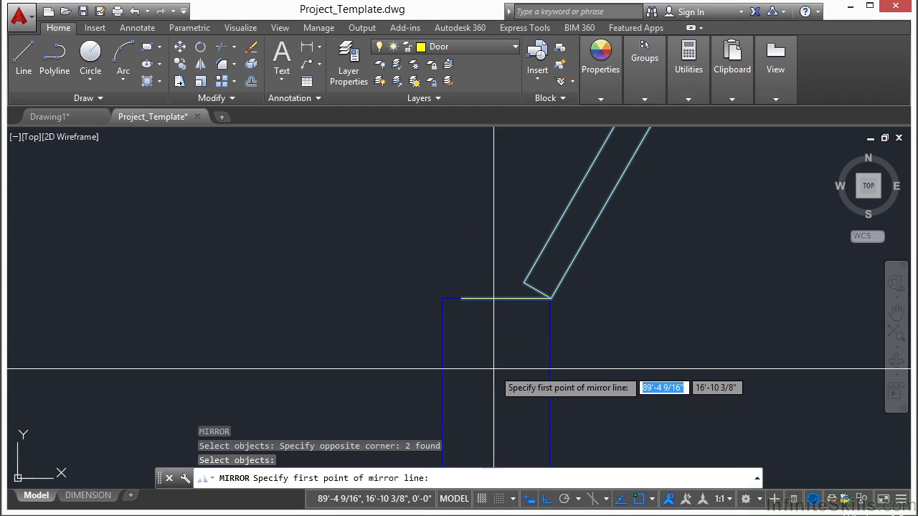
pyautogui.write('mid')
pyautogui.press('Return')
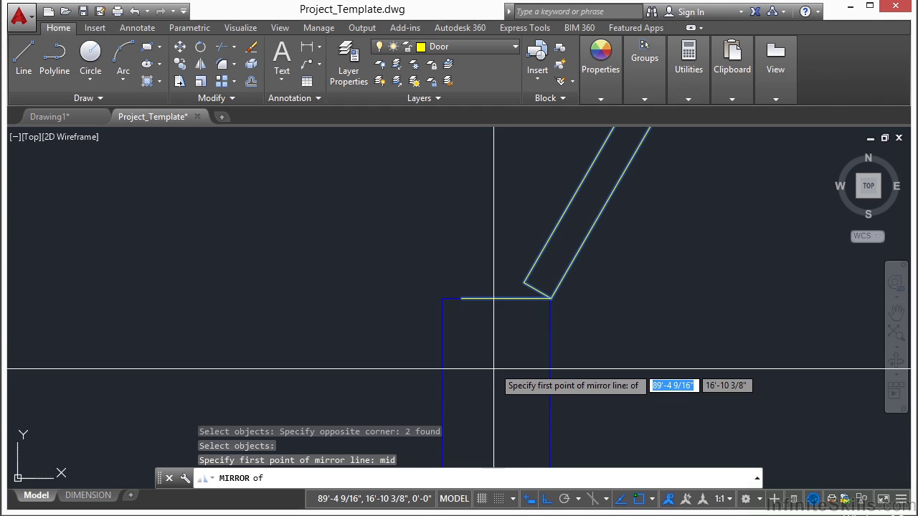
pyautogui.click(495, 298)
pyautogui.scroll(-5, 499, 308)
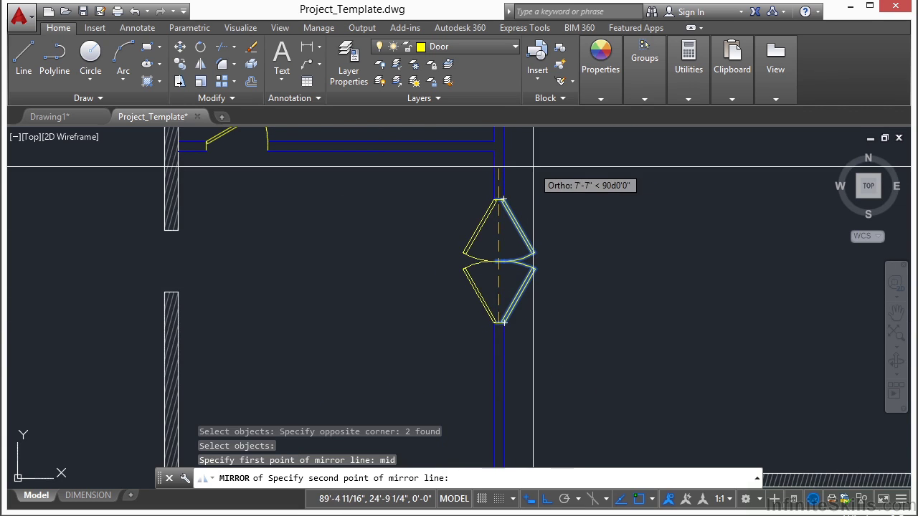
pyautogui.click(503, 199)
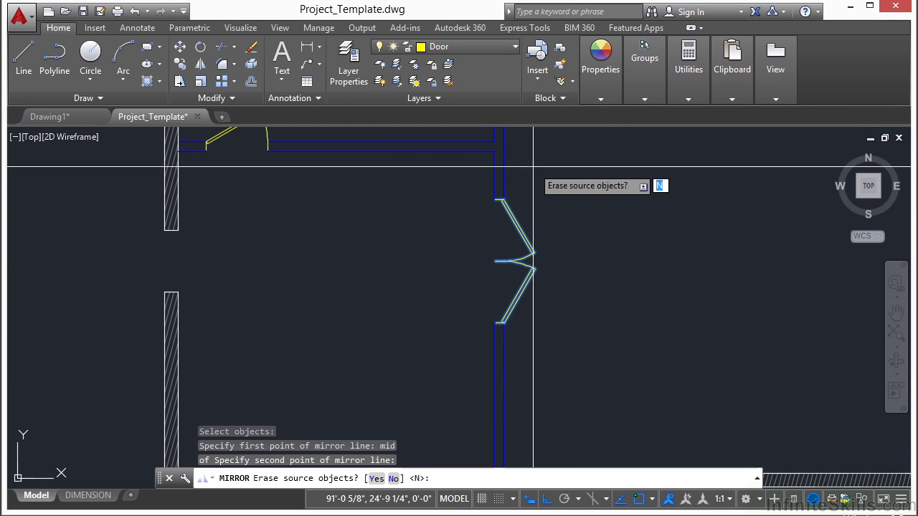
pyautogui.press('Return')
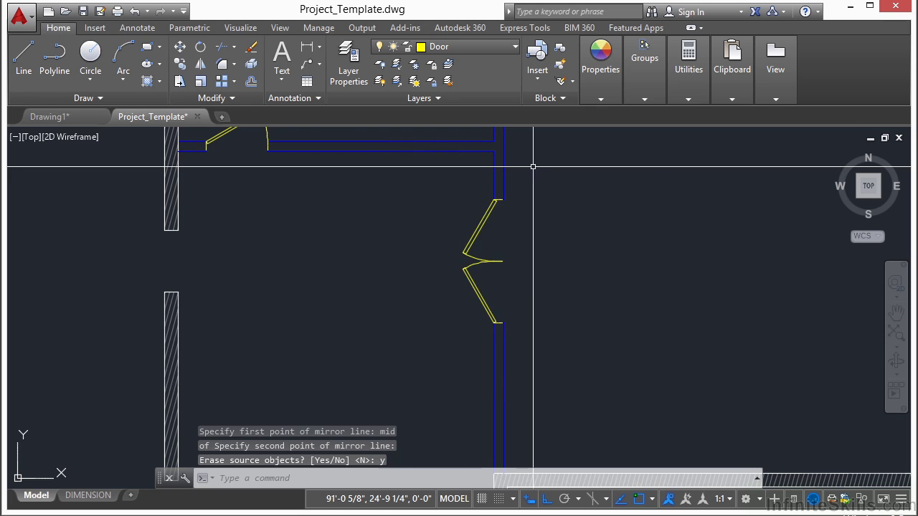
pyautogui.scroll(-4, 416, 215)
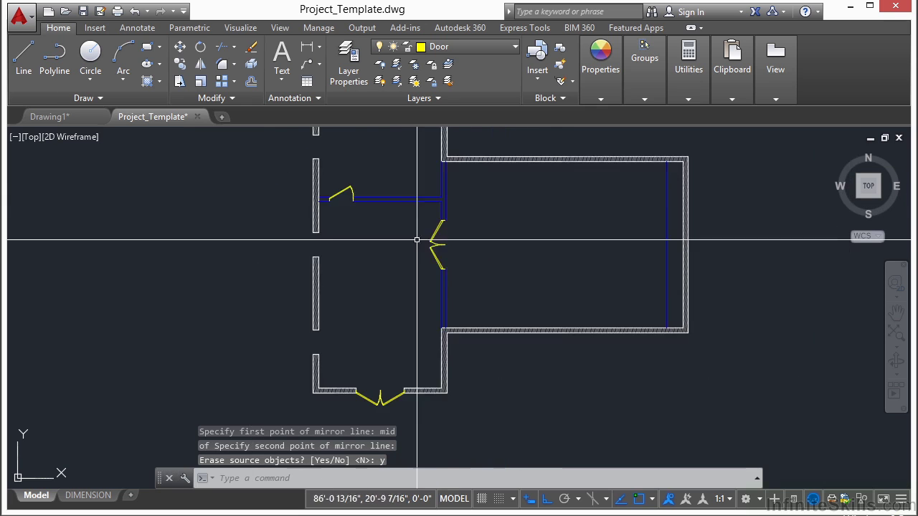
pyautogui.scroll(-1, 409, 228)
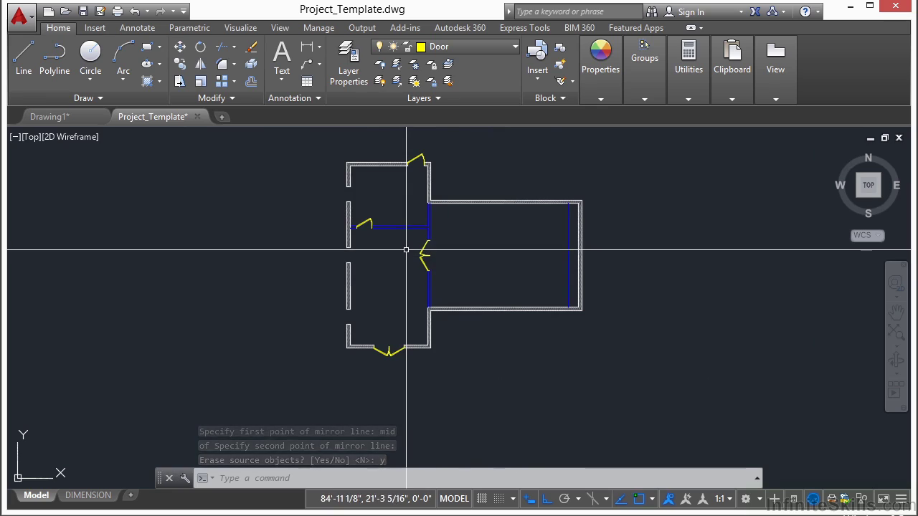